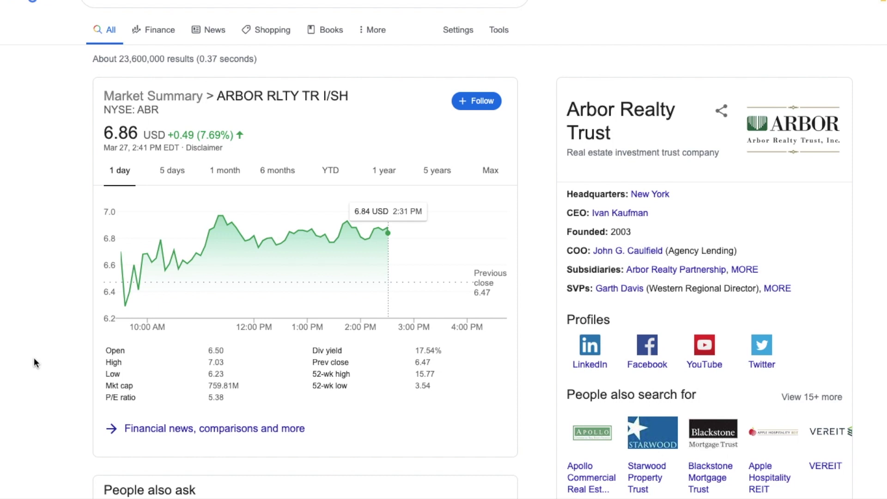
# - Review ABR's price chart over 5 days, 1 month, 6 months, 1 year and 5 years
pyautogui.click(165, 184)
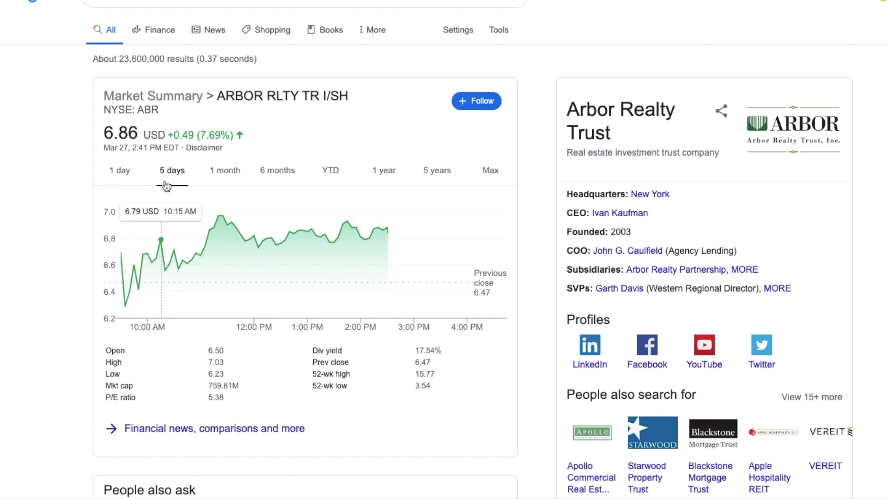
pyautogui.click(225, 187)
pyautogui.click(264, 173)
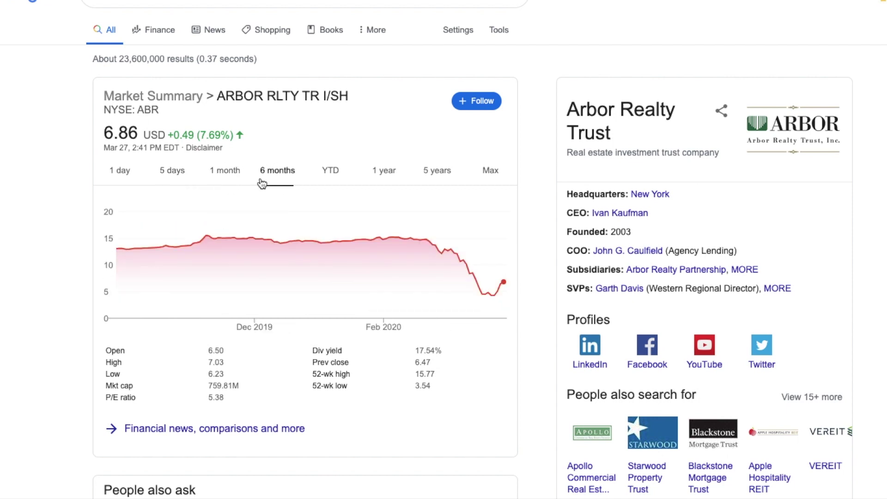
pyautogui.click(372, 177)
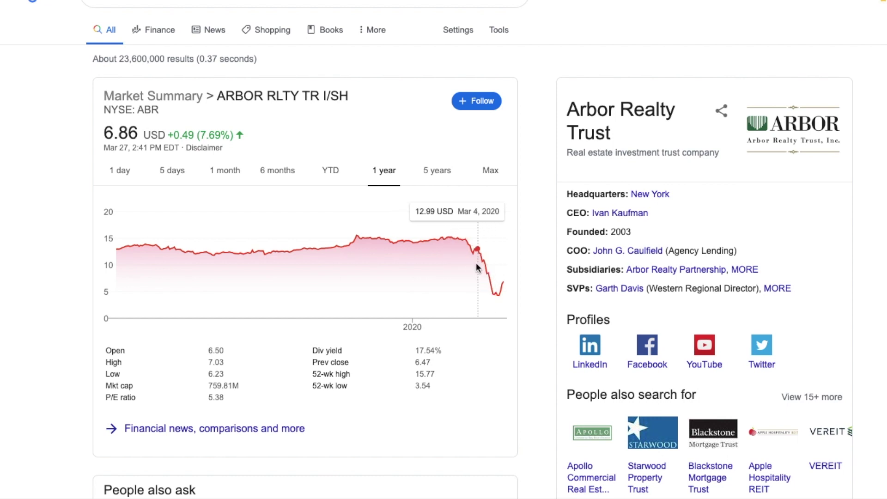
pyautogui.click(437, 170)
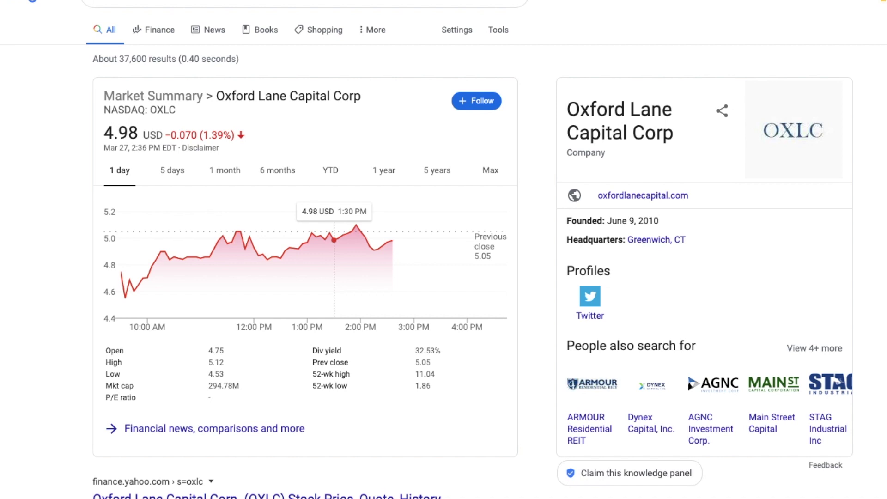
# - Compare OXLC's 1-year and 5-year price charts, switching between them twice
pyautogui.click(396, 172)
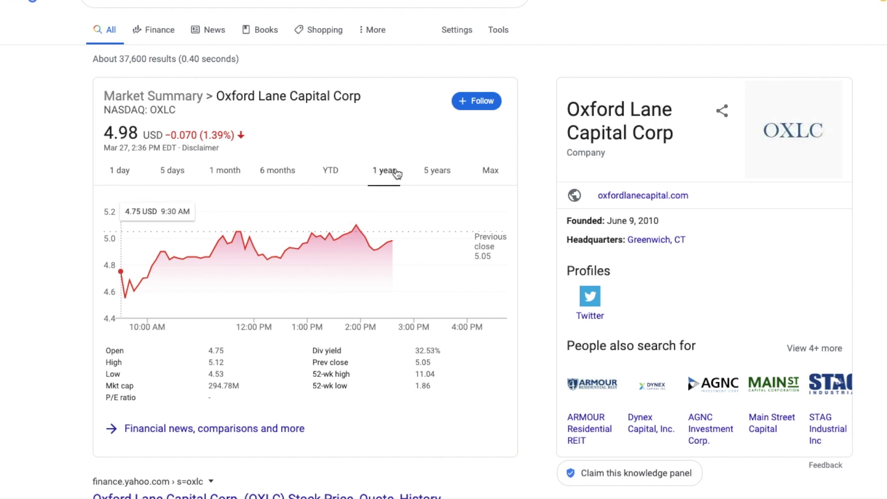
pyautogui.click(412, 177)
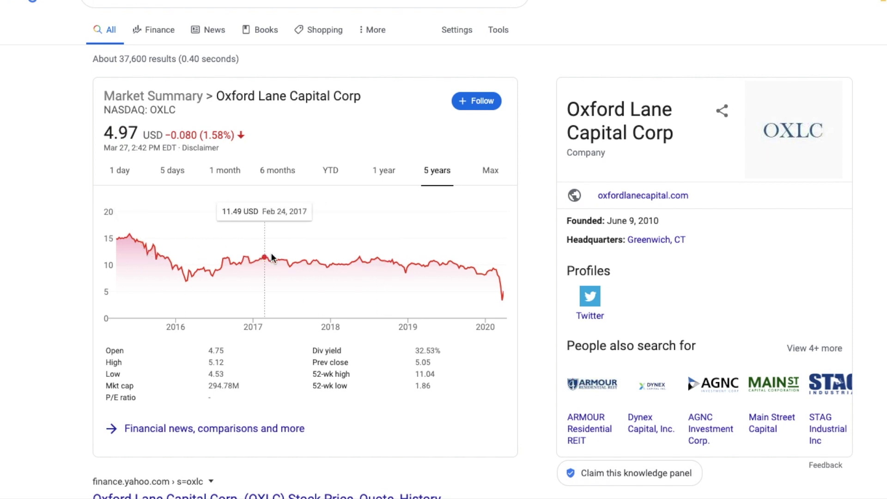
pyautogui.click(385, 170)
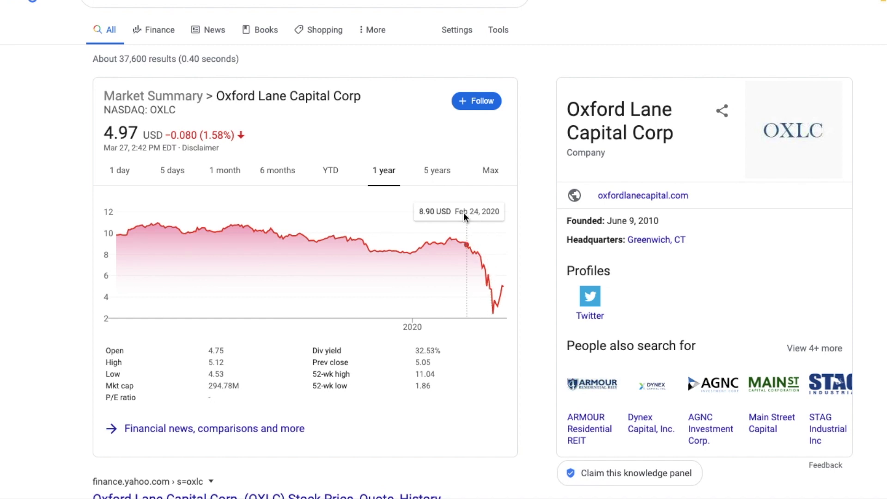
pyautogui.click(432, 172)
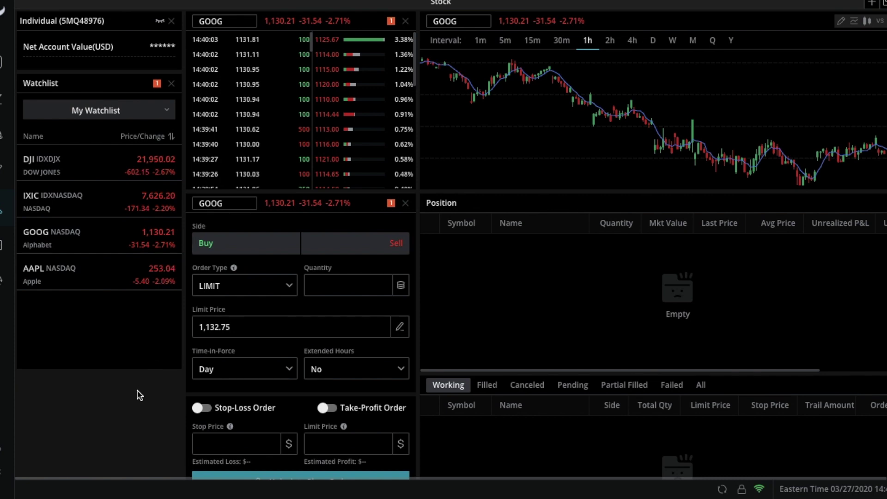
# - Set the ticket to a market order and load Arbor Realty (ABR) into all panels
pyautogui.click(289, 286)
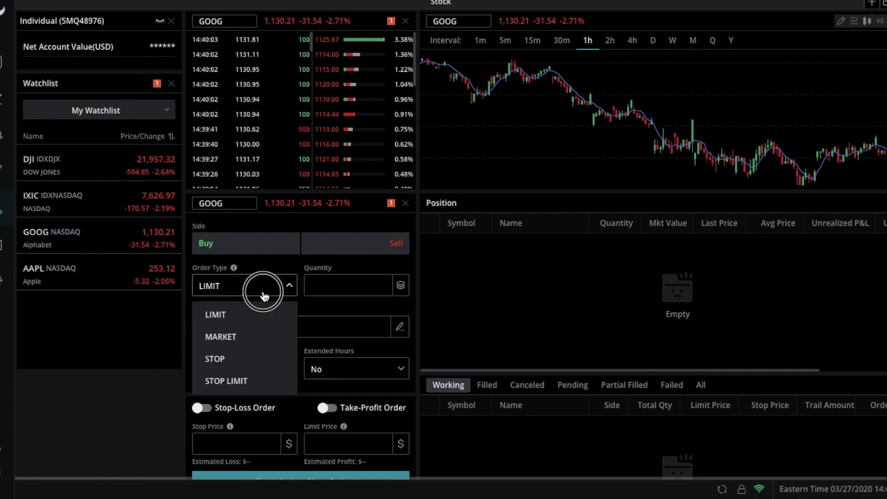
pyautogui.click(243, 336)
pyautogui.click(335, 286)
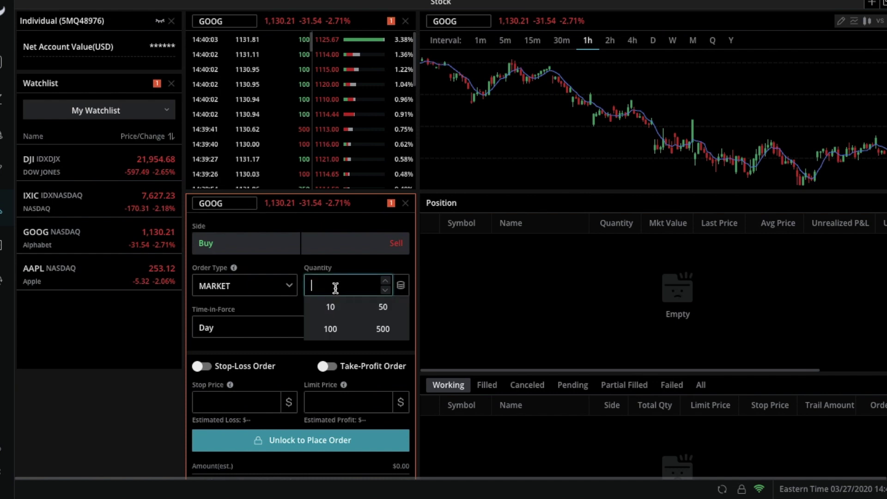
pyautogui.click(446, 21)
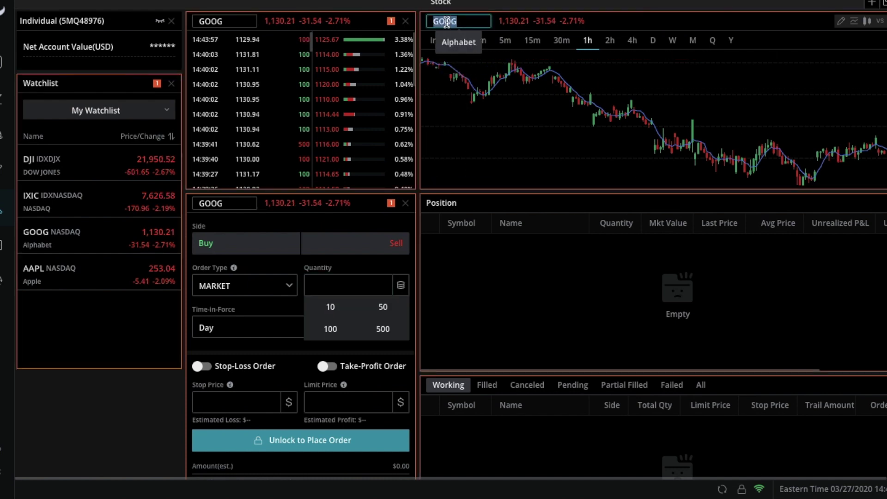
pyautogui.write('ABR')
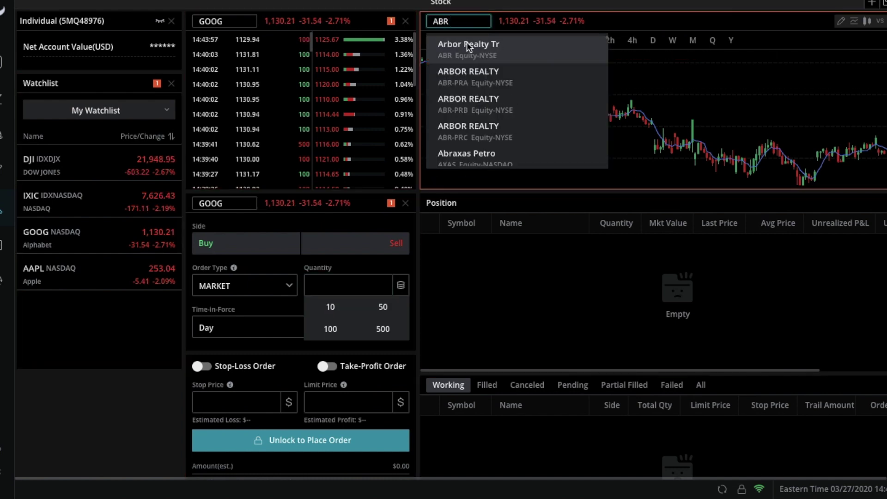
pyautogui.click(471, 47)
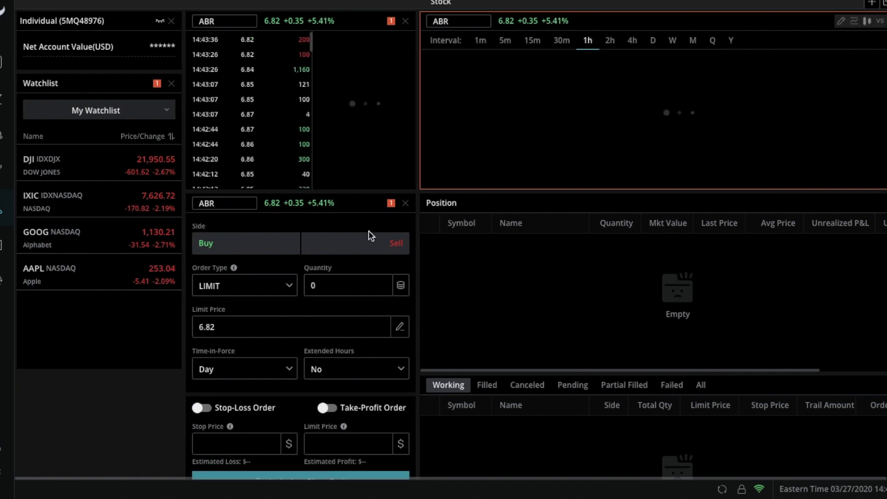
# - Make the ABR order a market buy of 8 shares with Day time-in-force
pyautogui.click(245, 286)
pyautogui.click(249, 333)
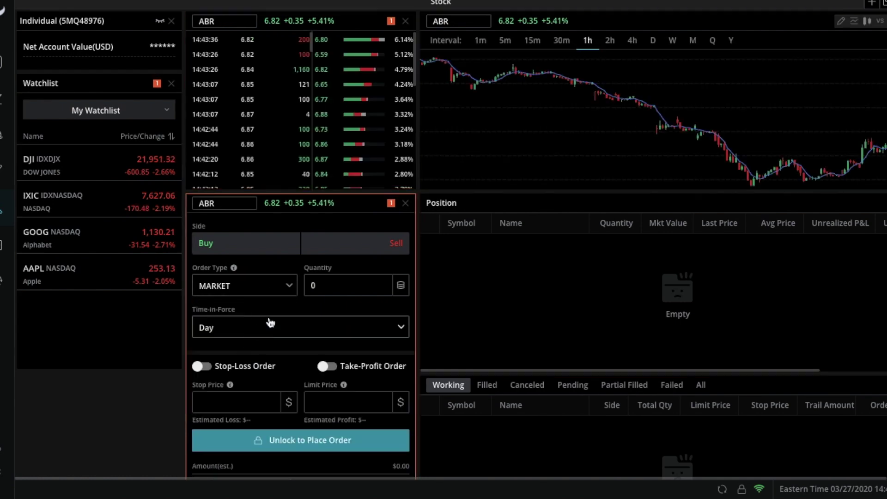
pyautogui.click(338, 283)
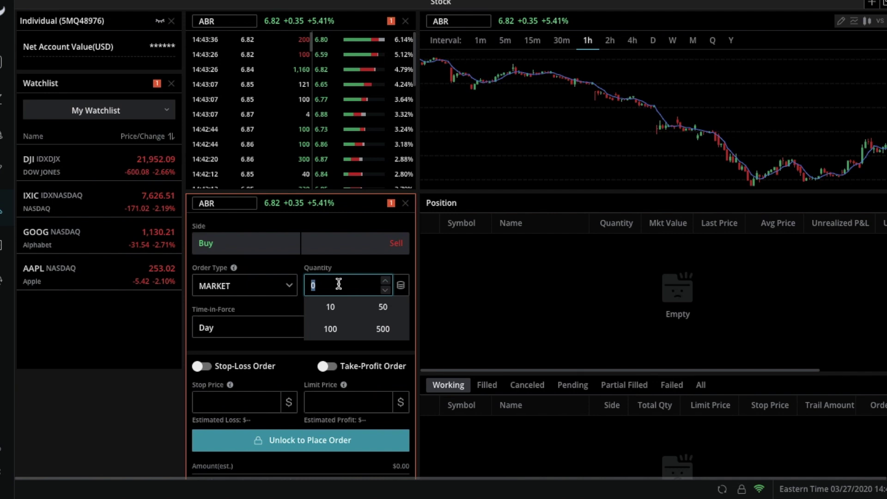
pyautogui.write('9')
pyautogui.press('BackSpace')
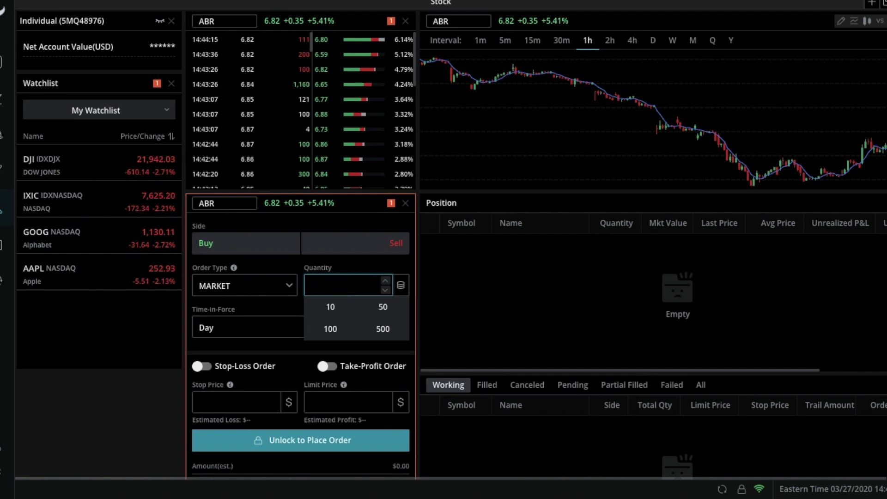
pyautogui.write('8')
pyautogui.click(162, 416)
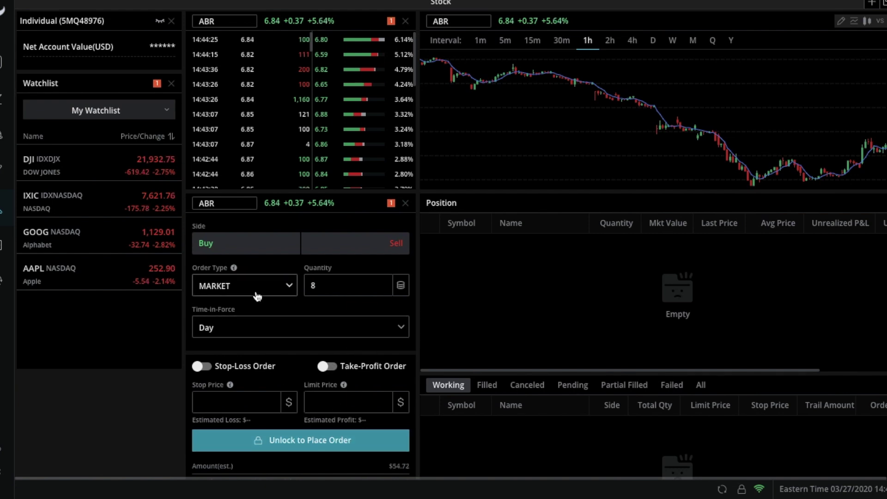
pyautogui.click(282, 328)
pyautogui.click(281, 327)
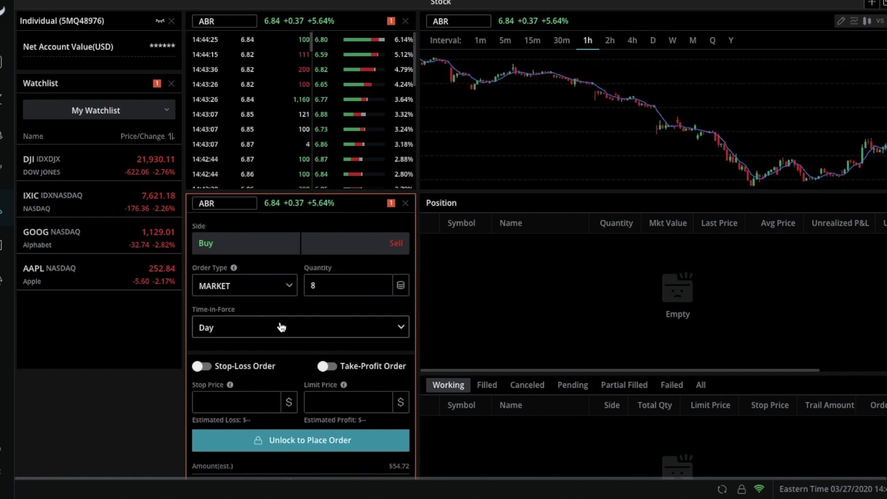
pyautogui.scroll(-1, 322, 334)
pyautogui.scroll(-1, 322, 334)
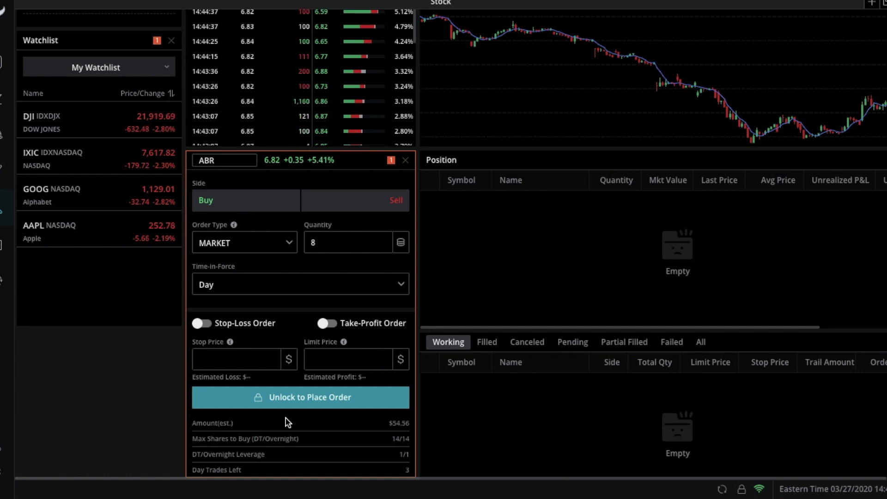
# - Unlock trading with the PIN, then place and confirm the 8-share ABR market buy
pyautogui.click(297, 409)
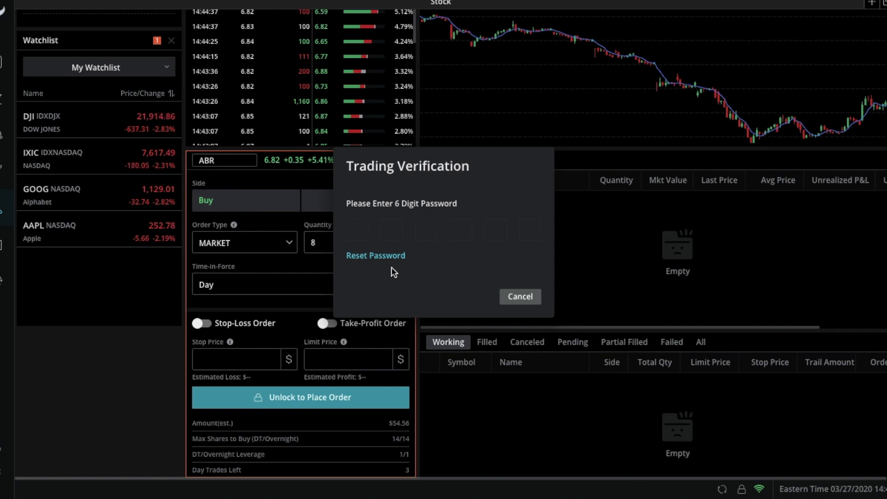
pyautogui.click(358, 222)
pyautogui.write('******')
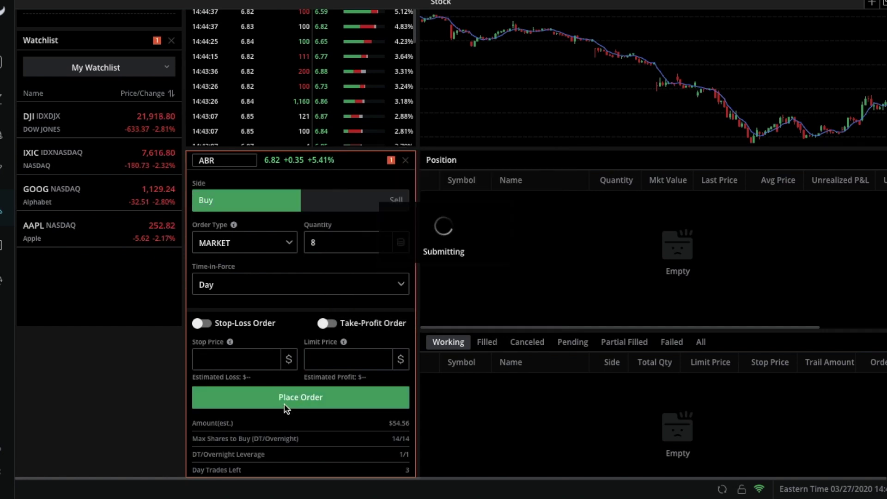
pyautogui.click(285, 403)
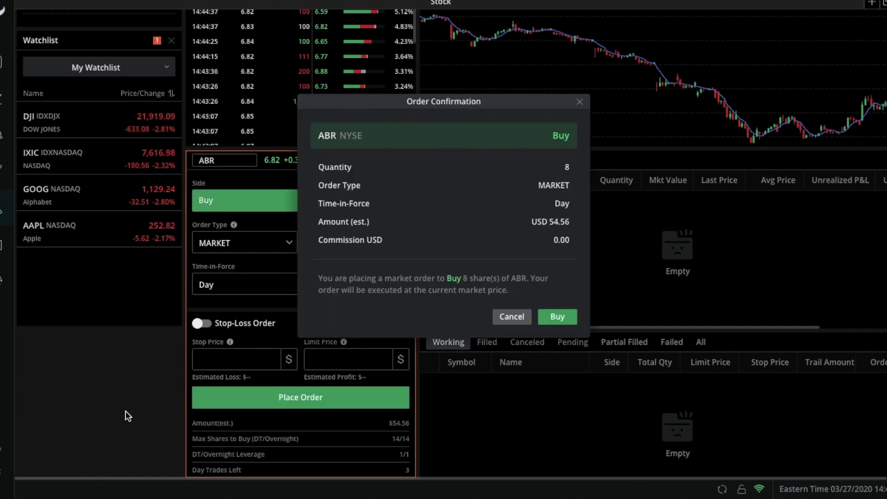
pyautogui.click(553, 322)
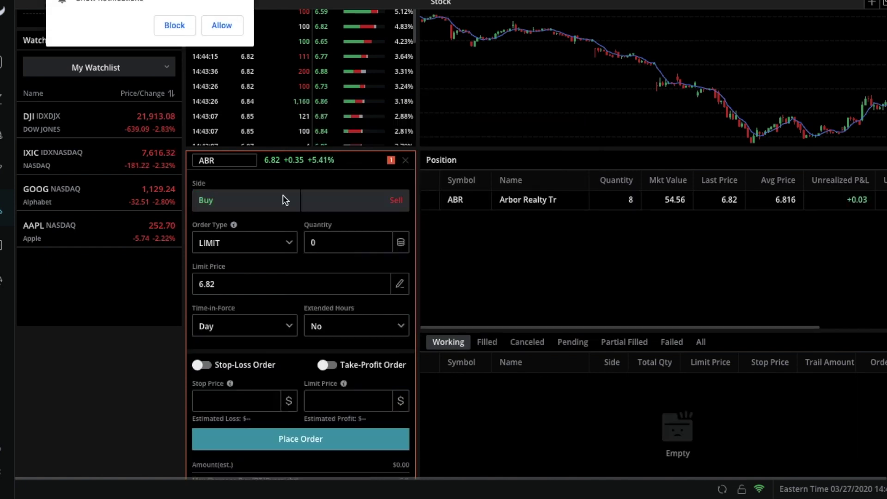
pyautogui.click(178, 27)
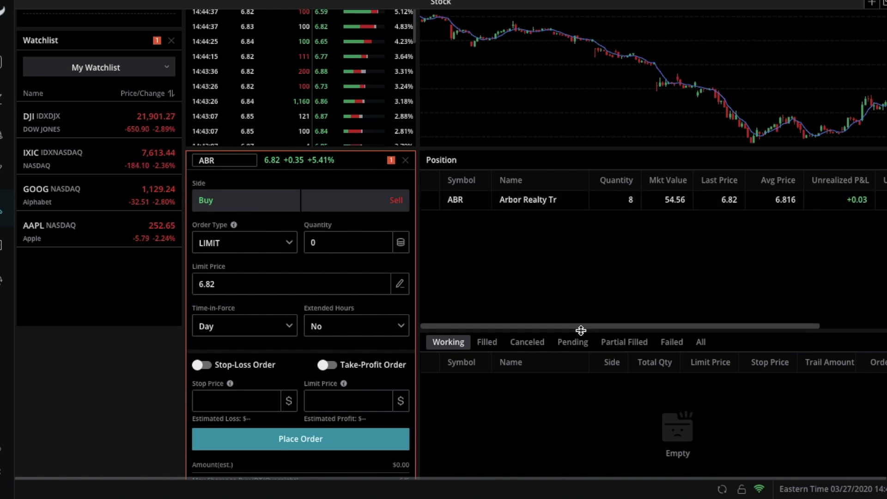
pyautogui.moveTo(581, 328); pyautogui.dragTo(561, 321)
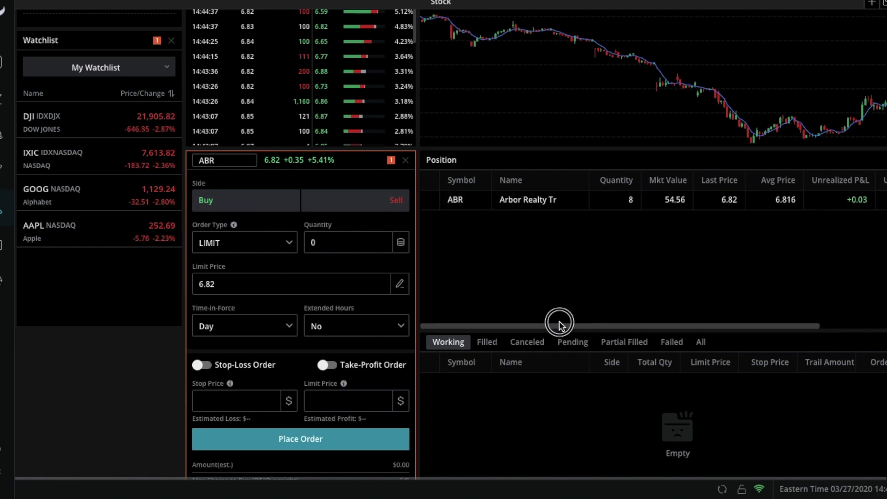
pyautogui.click(566, 228)
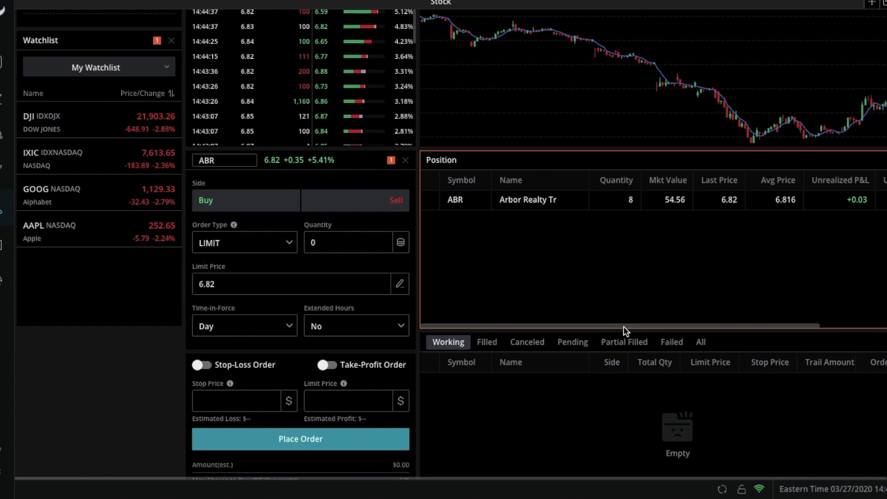
pyautogui.moveTo(613, 323); pyautogui.dragTo(739, 326)
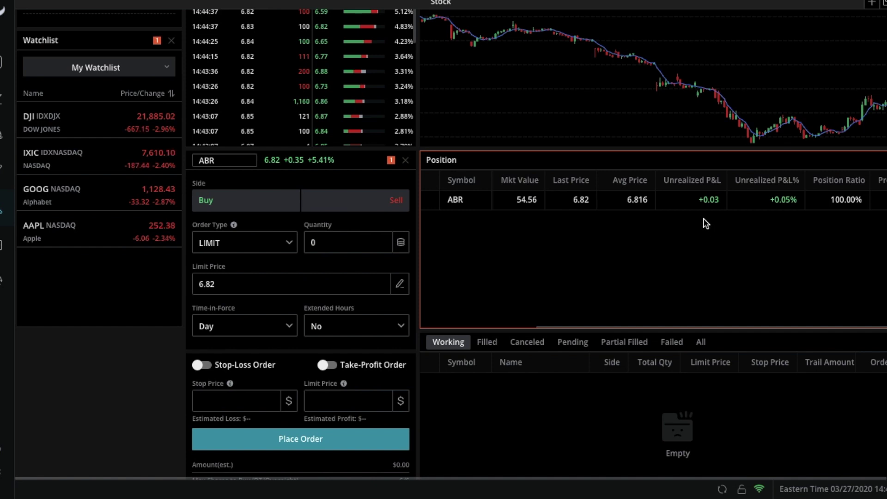
pyautogui.click(670, 326)
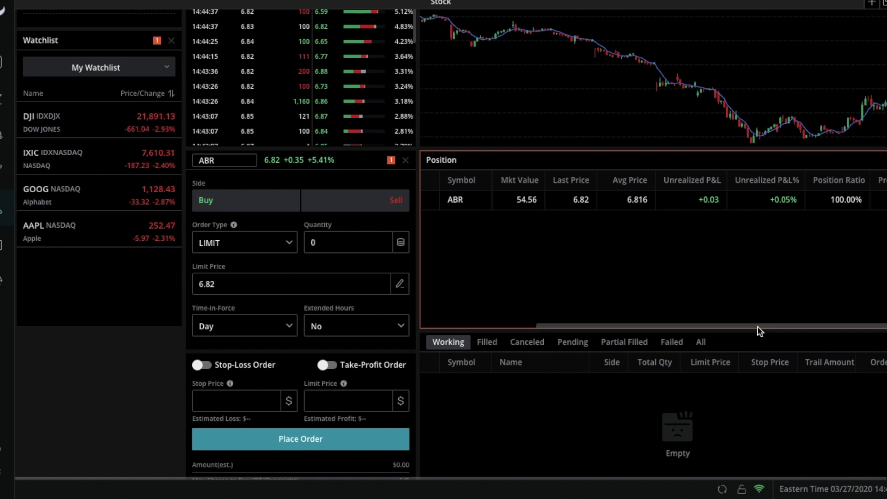
pyautogui.moveTo(756, 327); pyautogui.dragTo(590, 315)
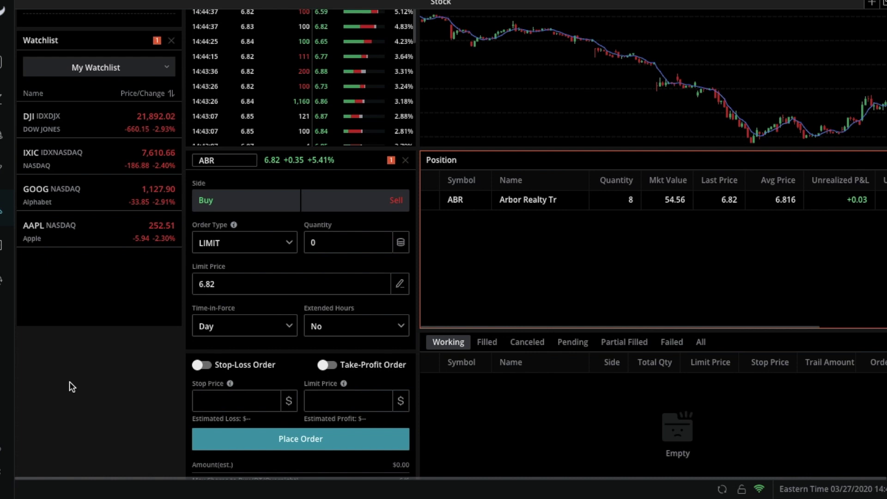
pyautogui.click(5, 245)
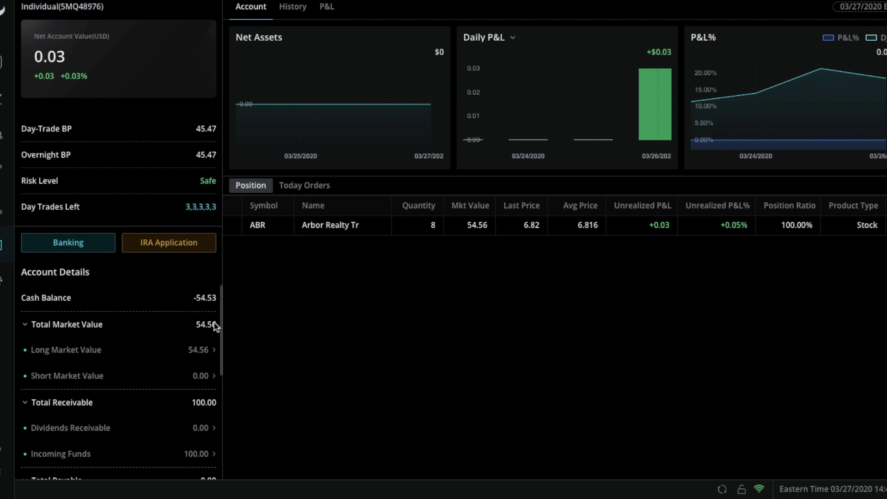
# - Scroll through the Account Details to review the account
pyautogui.scroll(-3, 163, 367)
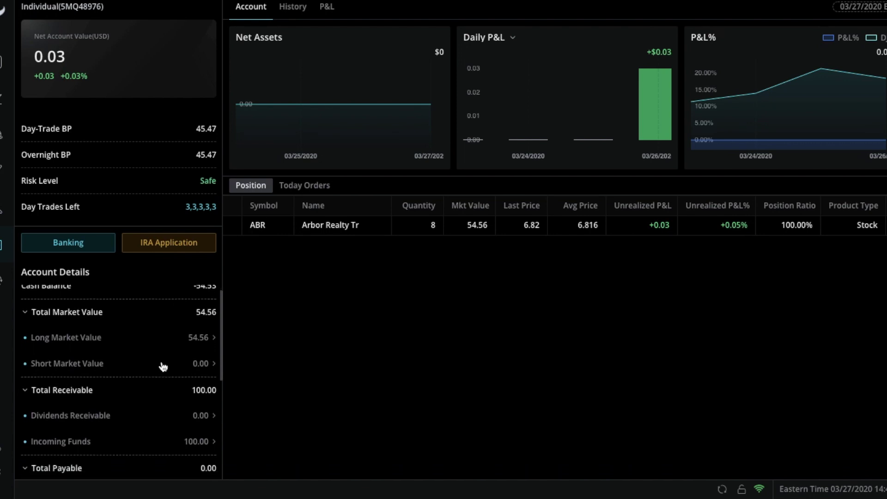
pyautogui.scroll(3, 163, 366)
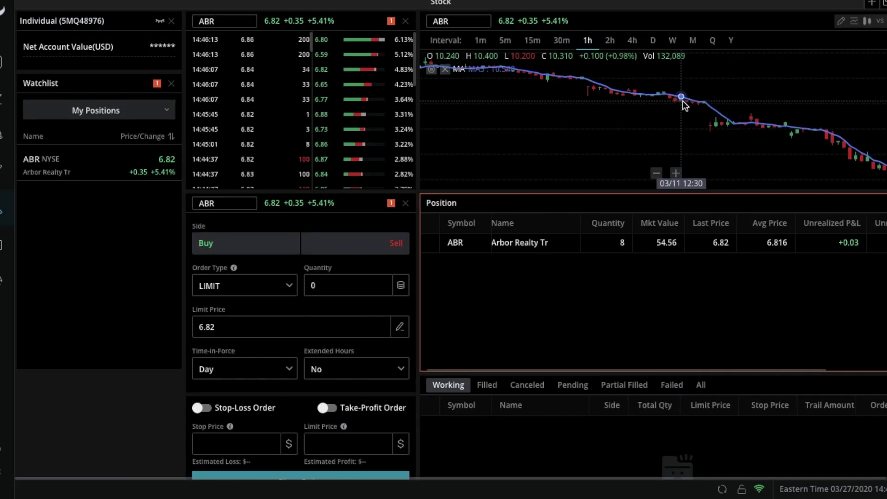
# - Load Oxford Lane Capital Corp (OXLC) into all panels
pyautogui.click(463, 21)
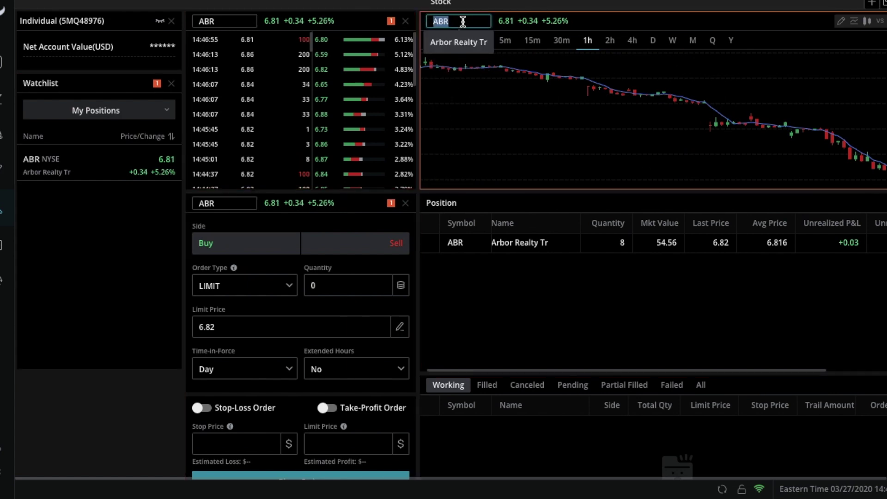
pyautogui.write('OXLC')
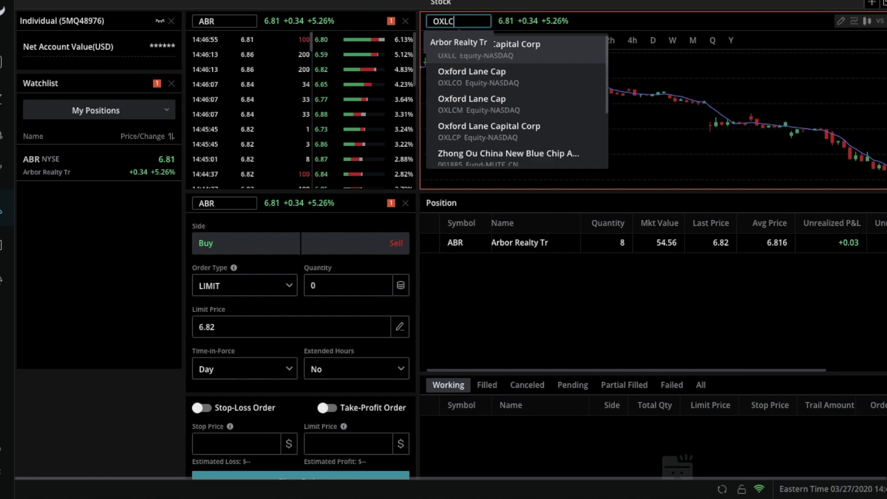
pyautogui.click(543, 49)
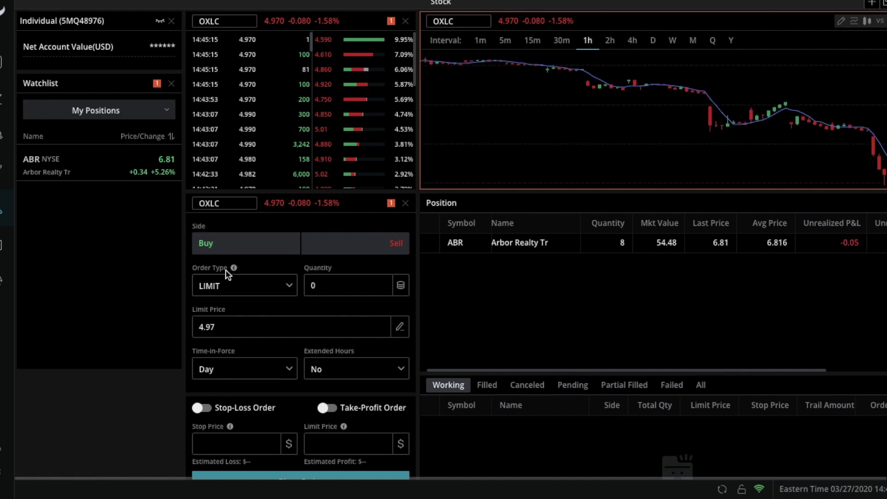
# - Set up a market buy order for 9 OXLC shares
pyautogui.click(230, 286)
pyautogui.click(223, 335)
pyautogui.click(240, 243)
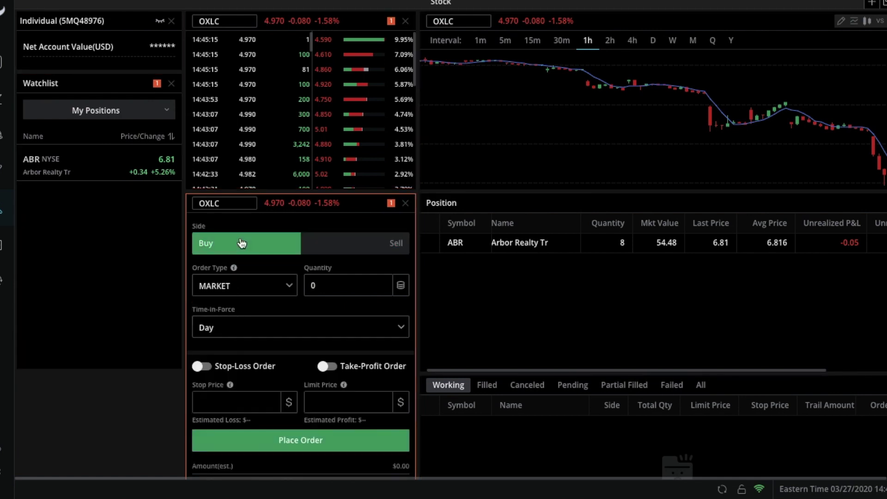
pyautogui.click(324, 287)
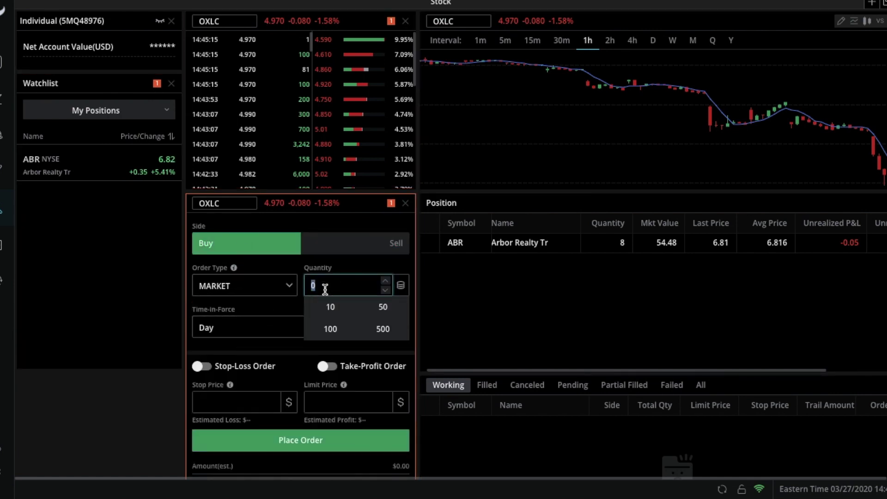
pyautogui.write('9')
pyautogui.scroll(-2, 270, 399)
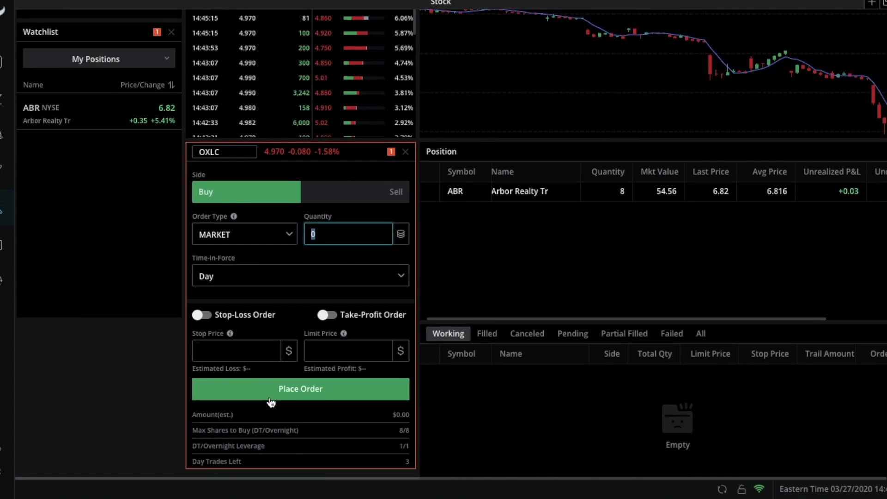
pyautogui.scroll(1, 272, 401)
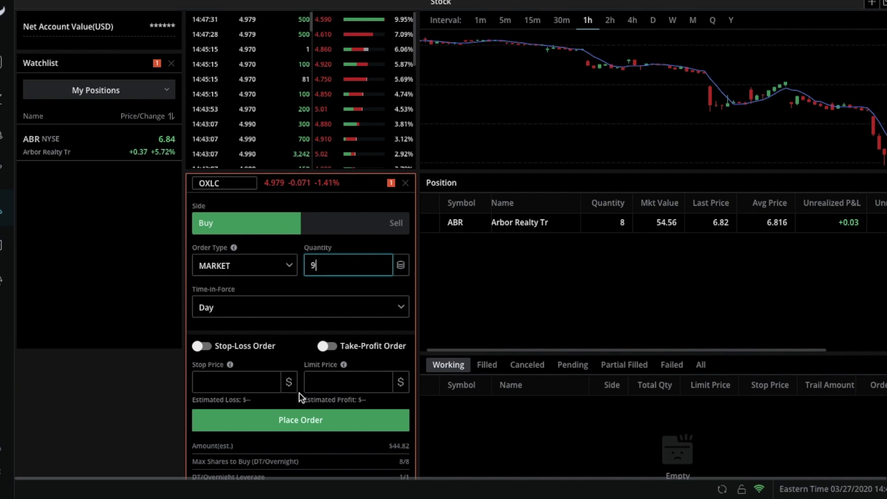
pyautogui.scroll(-2, 297, 422)
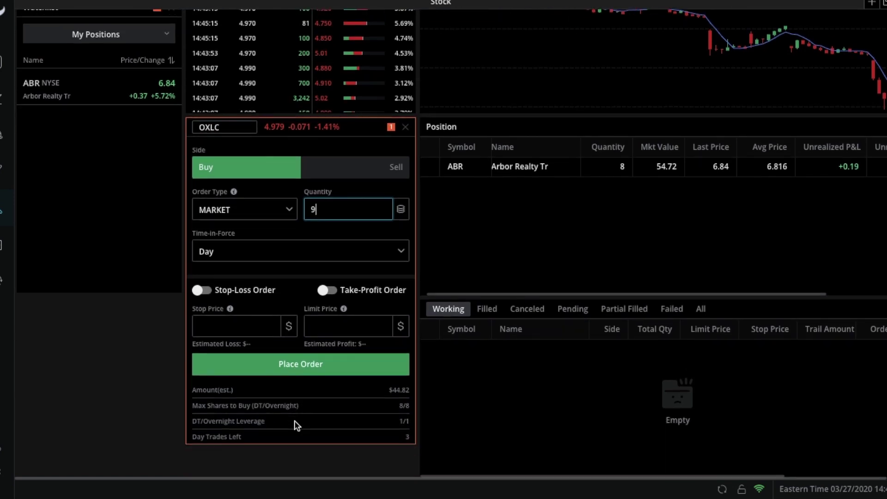
# - After the buying-power warning, lower the OXLC quantity from 9 to 8 and confirm the market buy
pyautogui.click(332, 365)
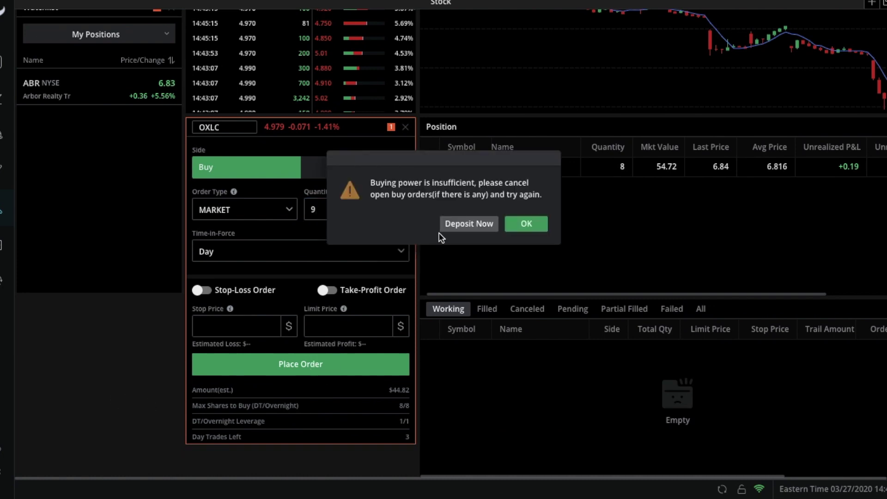
pyautogui.click(526, 225)
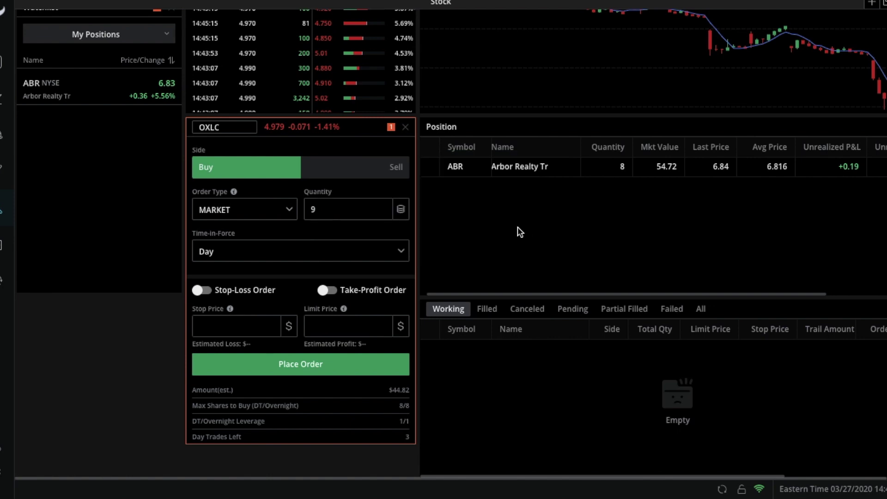
pyautogui.click(363, 209)
pyautogui.press('BackSpace')
pyautogui.write('8')
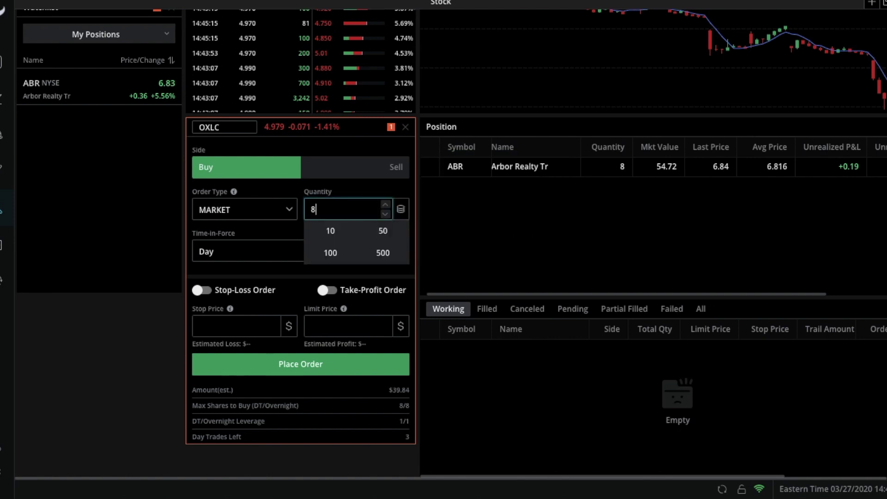
pyautogui.click(121, 378)
pyautogui.click(243, 374)
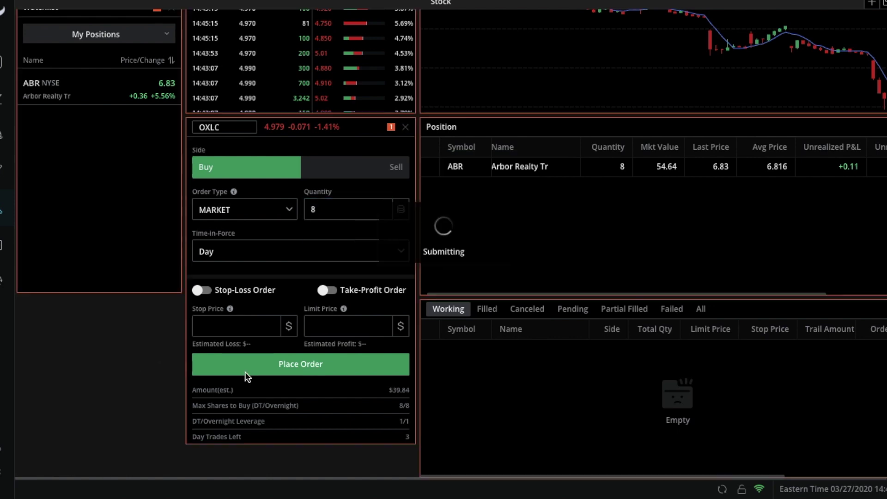
pyautogui.click(569, 317)
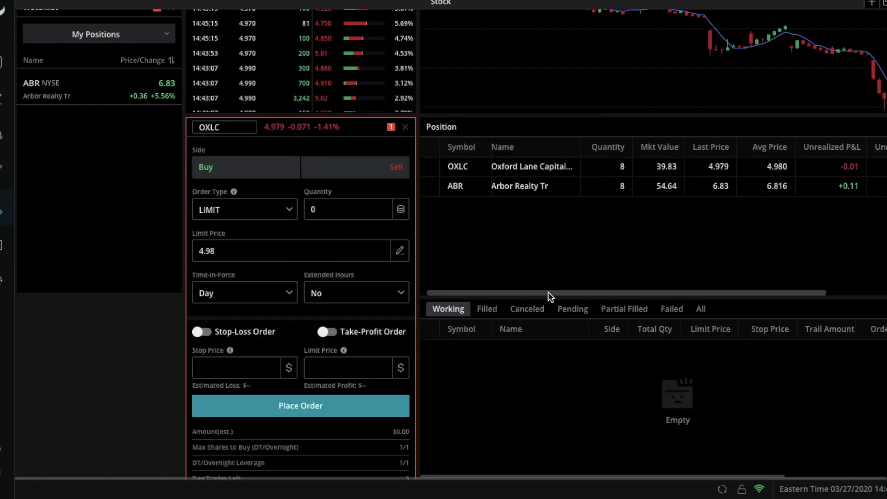
pyautogui.moveTo(548, 292); pyautogui.dragTo(641, 285)
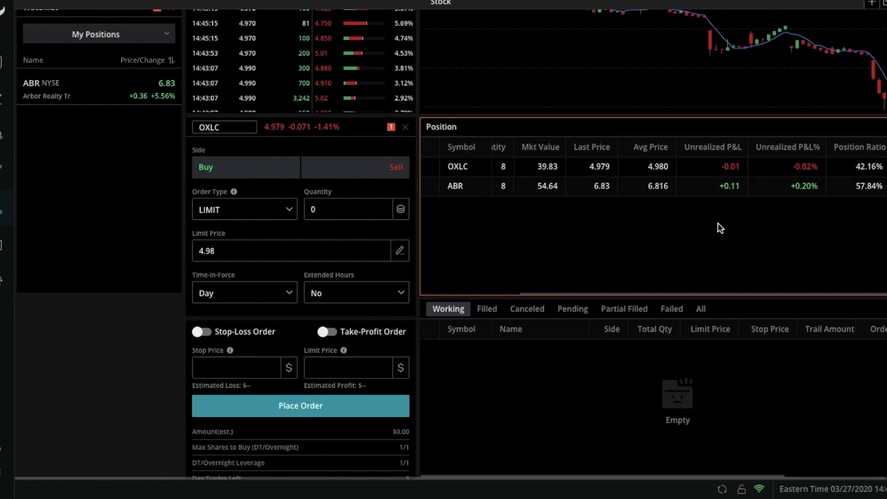
pyautogui.hscroll(1, 707, 314)
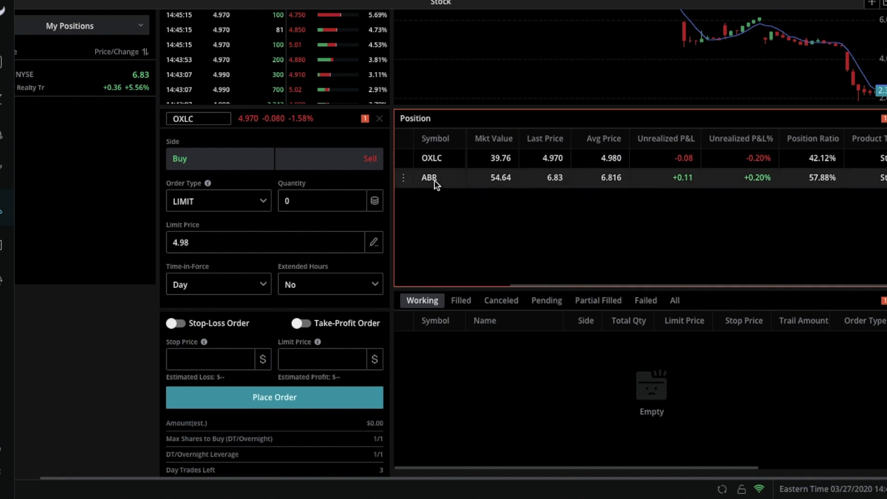
# - Open the account overview showing both 8-share positions and total market value 94.40
pyautogui.click(6, 238)
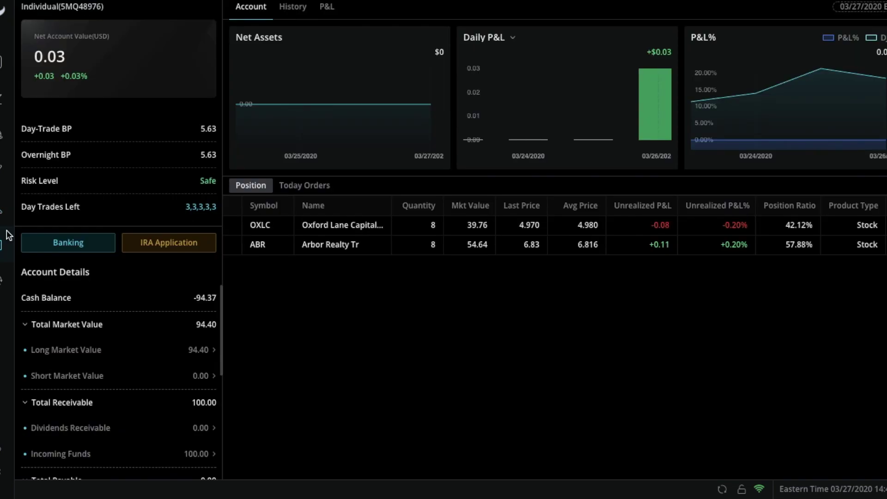